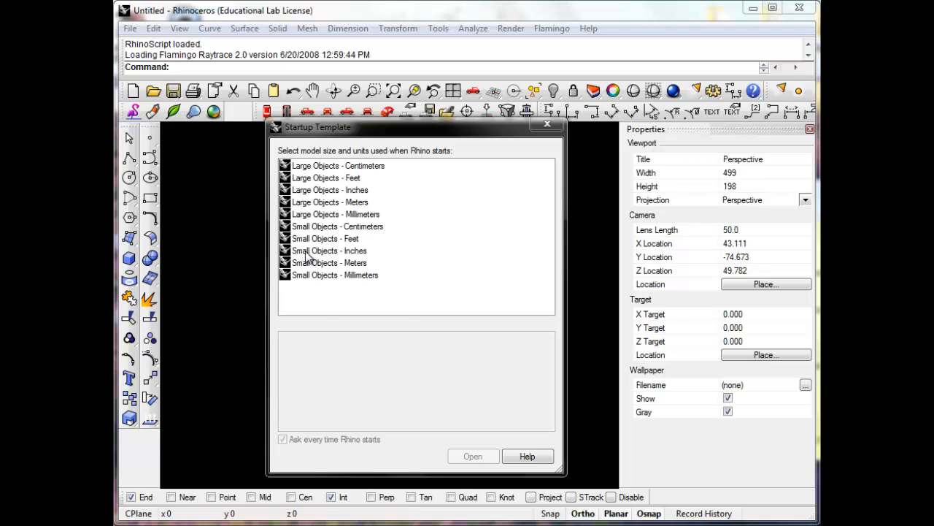
Start a new model from the Small Objects - Inches template and maximize the Top viewport.
click(306, 253)
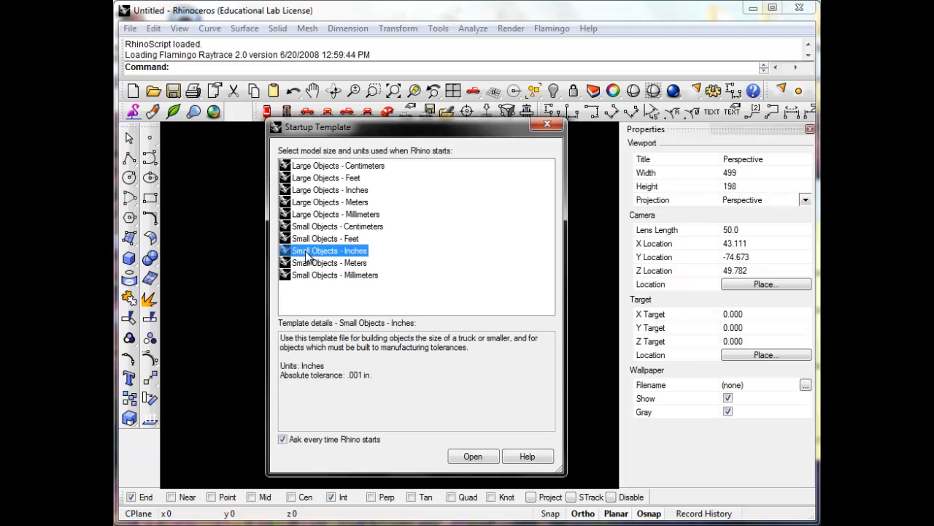
click(472, 456)
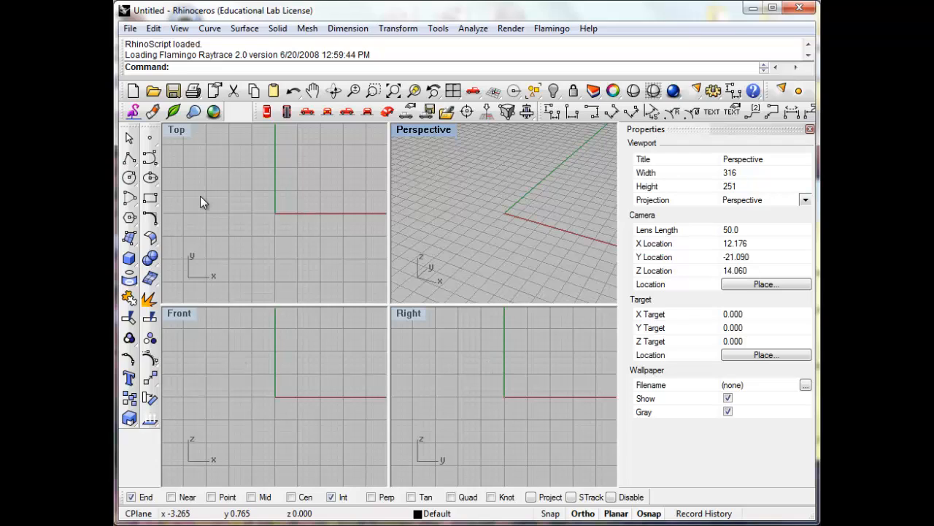
double_click(178, 131)
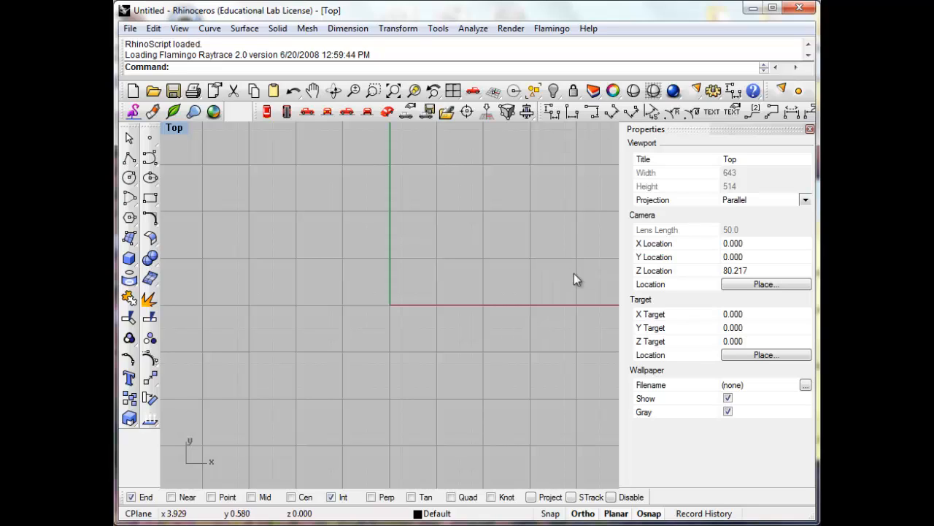
Open the layer list and rename Layer 01 as "dimension".
click(593, 92)
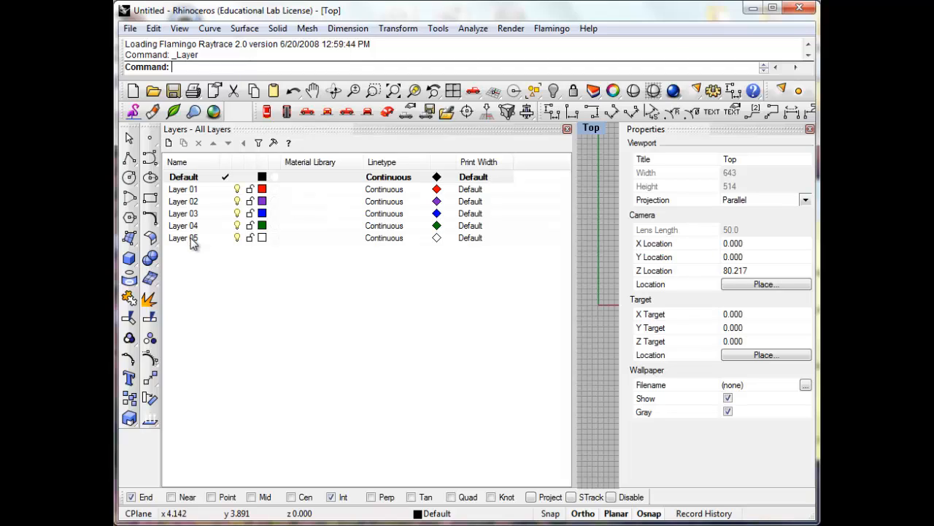
click(185, 191)
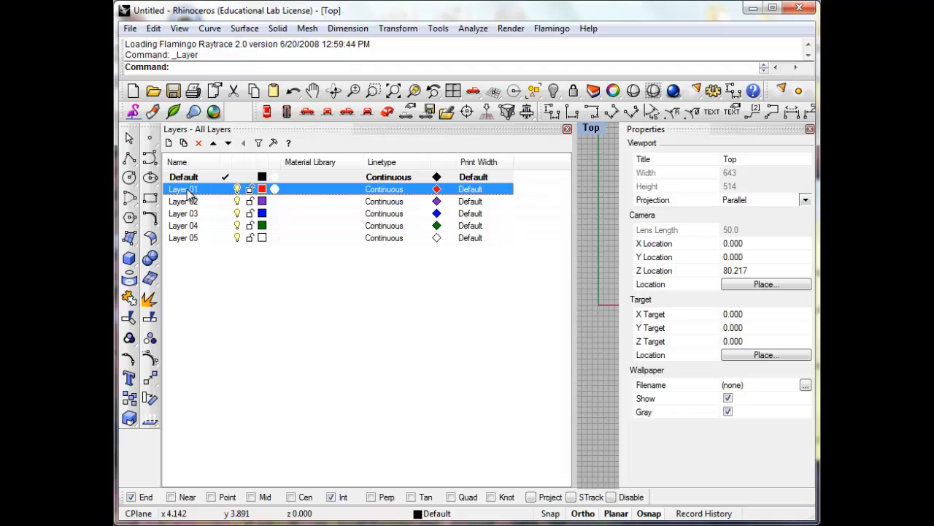
click(186, 192)
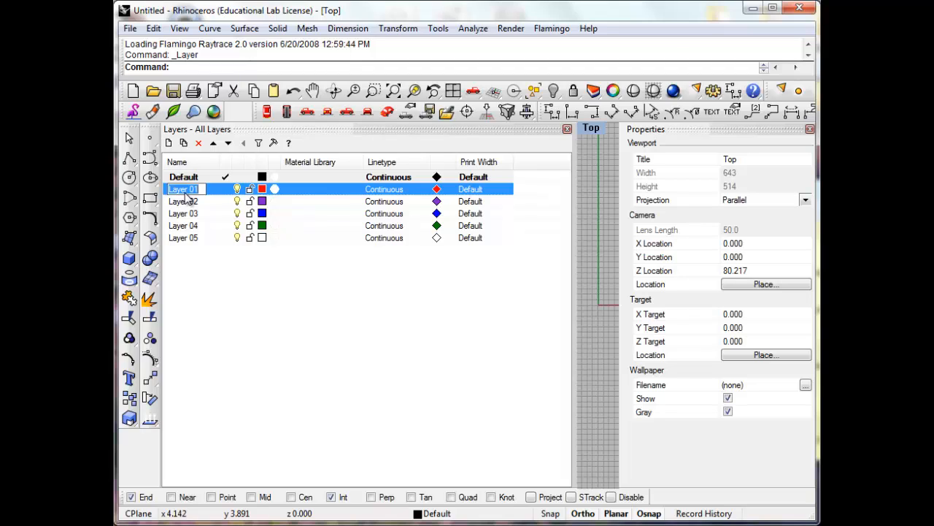
text(di)
key(BackSpace)
text(mension)
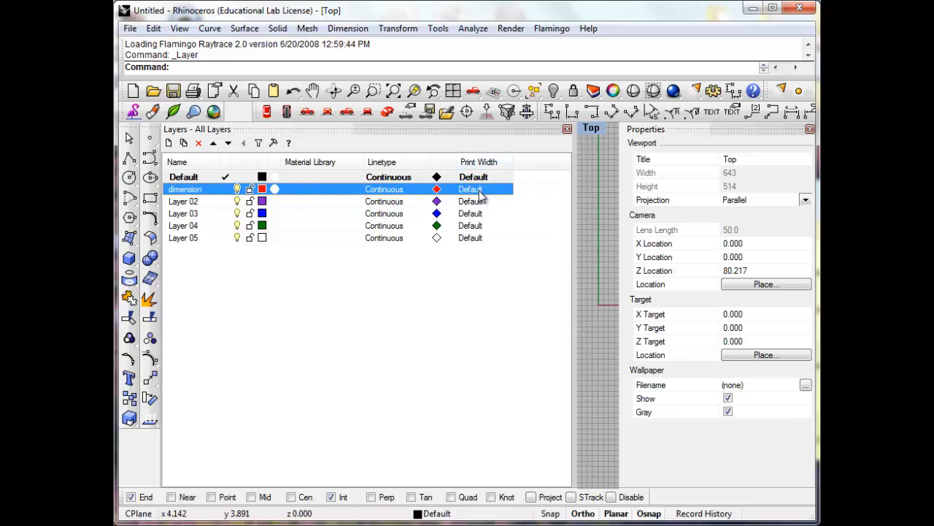
Set the print width of the dimension layer to 0.18.
click(481, 191)
click(441, 309)
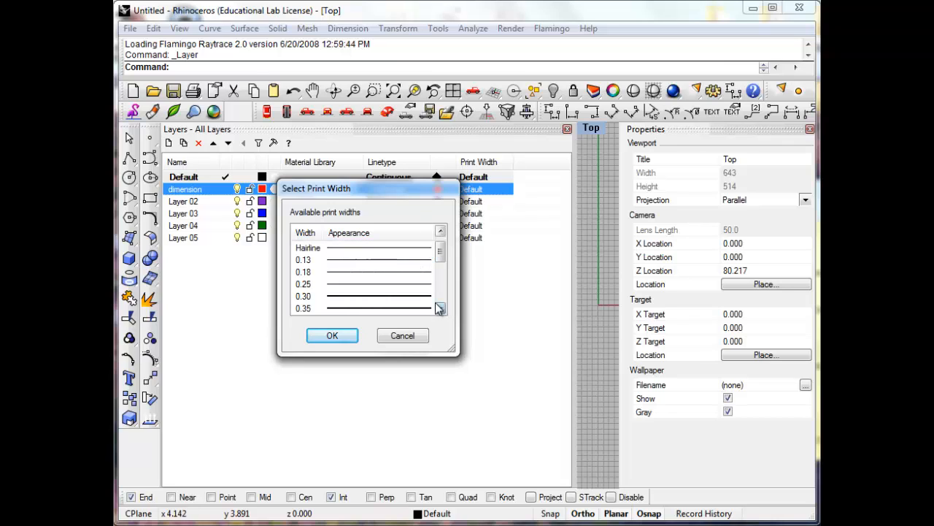
click(340, 273)
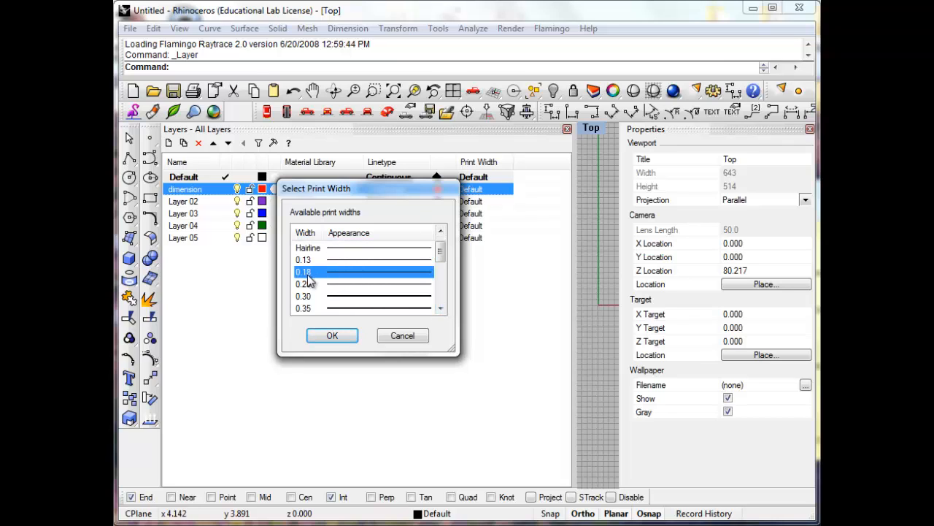
click(330, 338)
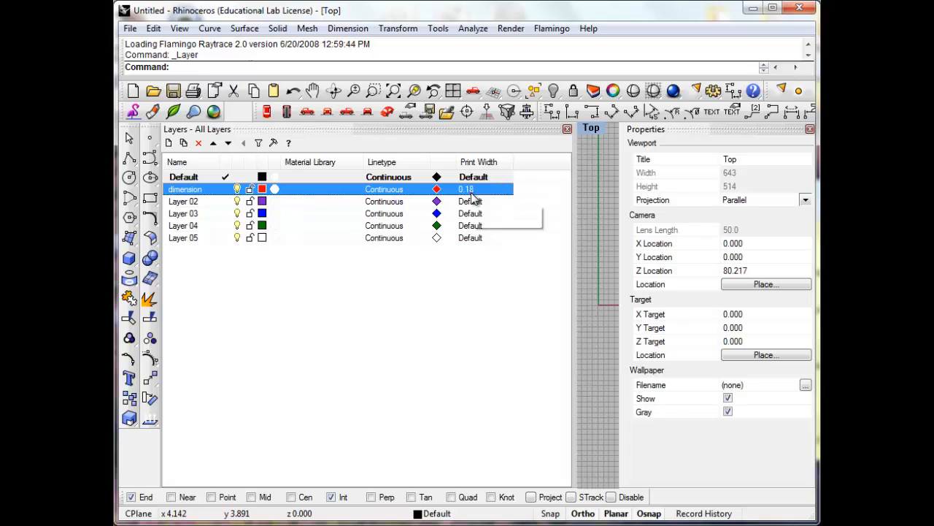
Rename Layer 02 as "object line" and change its layer color to Black.
click(186, 203)
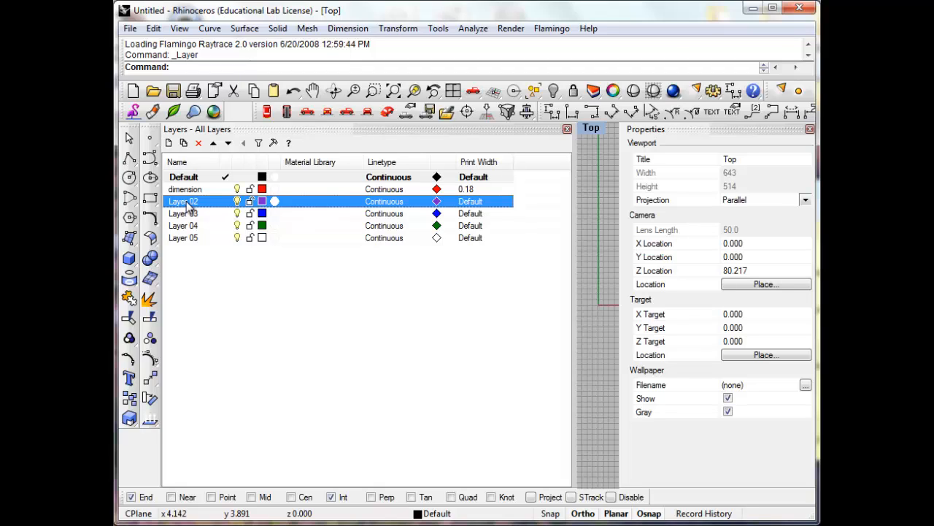
click(194, 205)
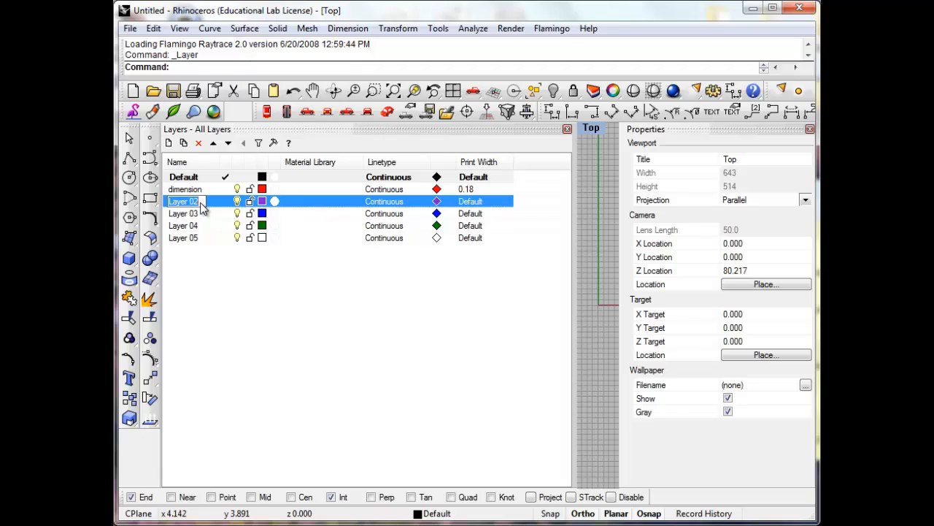
text(object line)
click(262, 202)
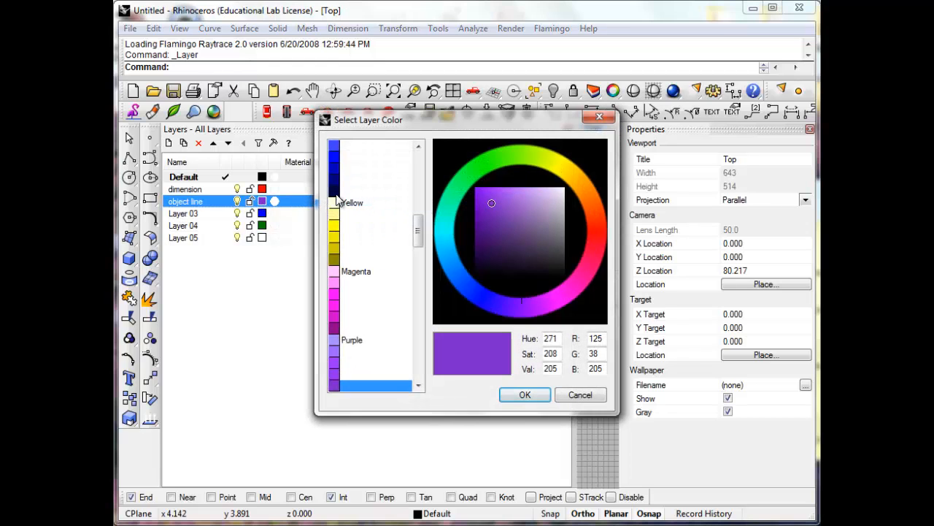
drag(421, 234, 421, 167)
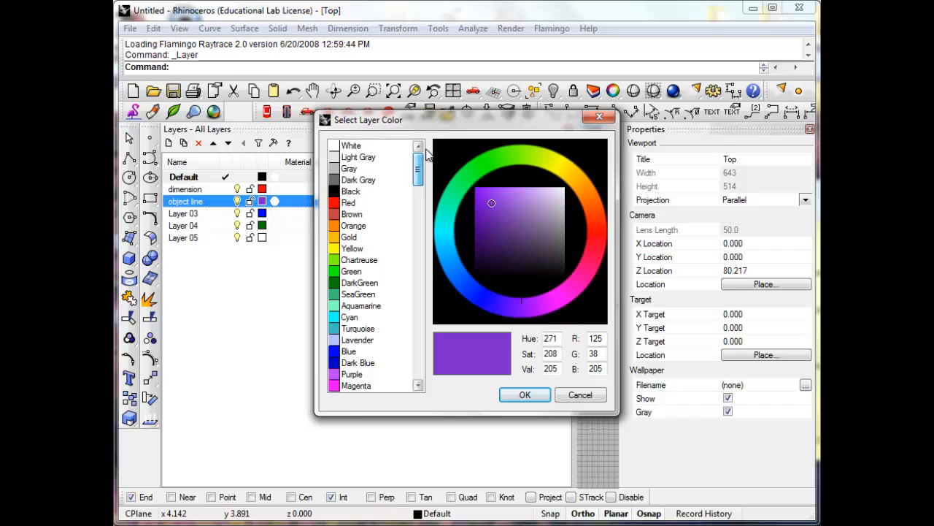
click(352, 191)
click(524, 394)
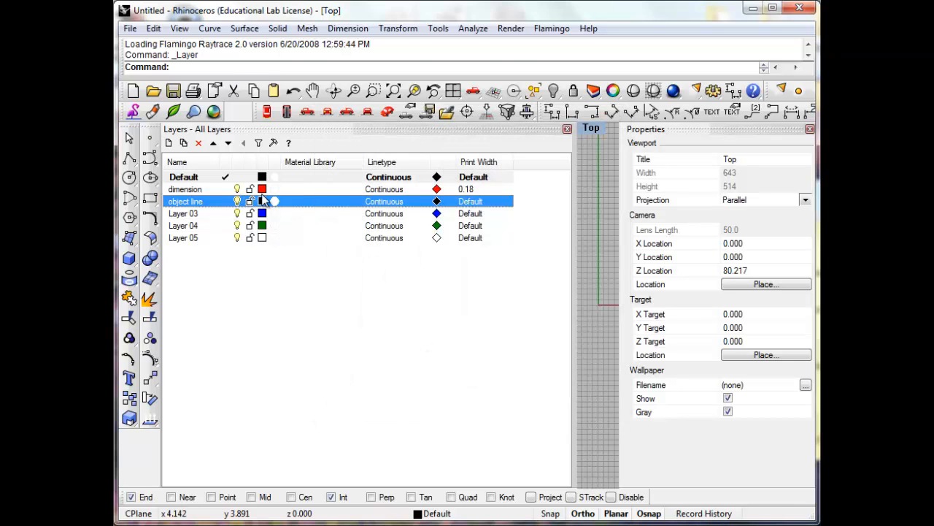
Set the print width of the object line layer to 0.30.
click(471, 204)
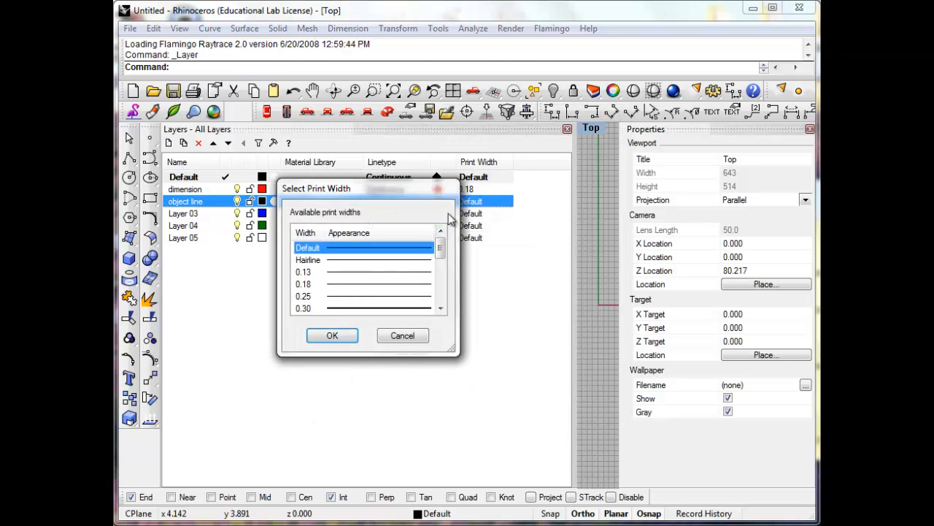
drag(441, 251, 441, 256)
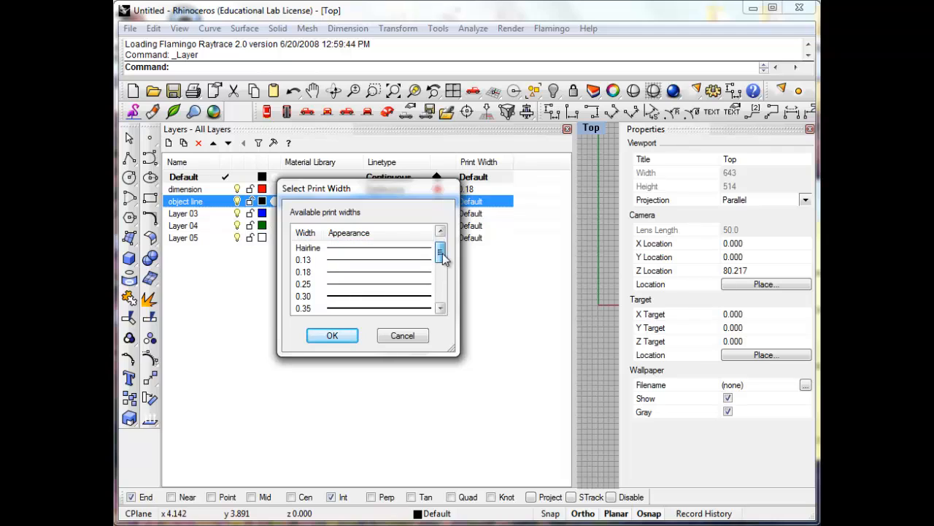
click(346, 299)
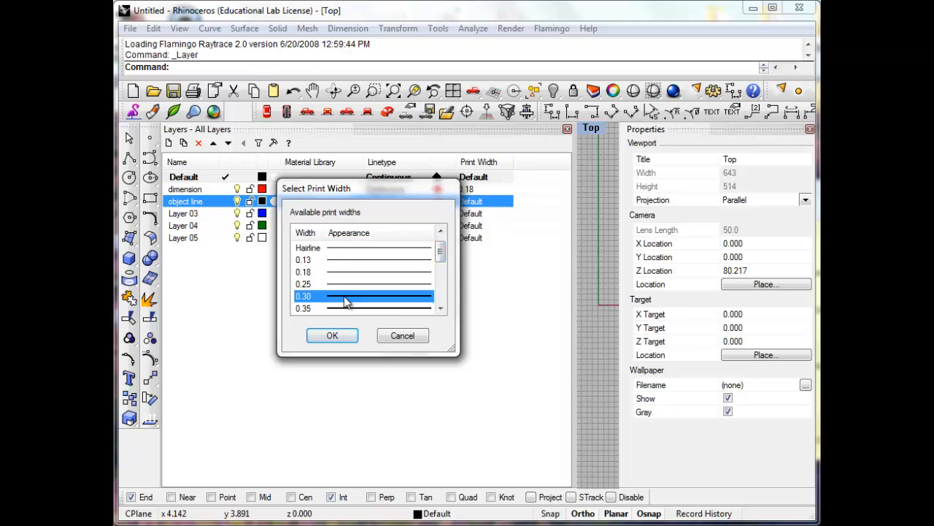
click(332, 336)
Rename Layer 03 as "title block" and change its layer color to a red-orange (RGB 255, 76, 0).
click(175, 214)
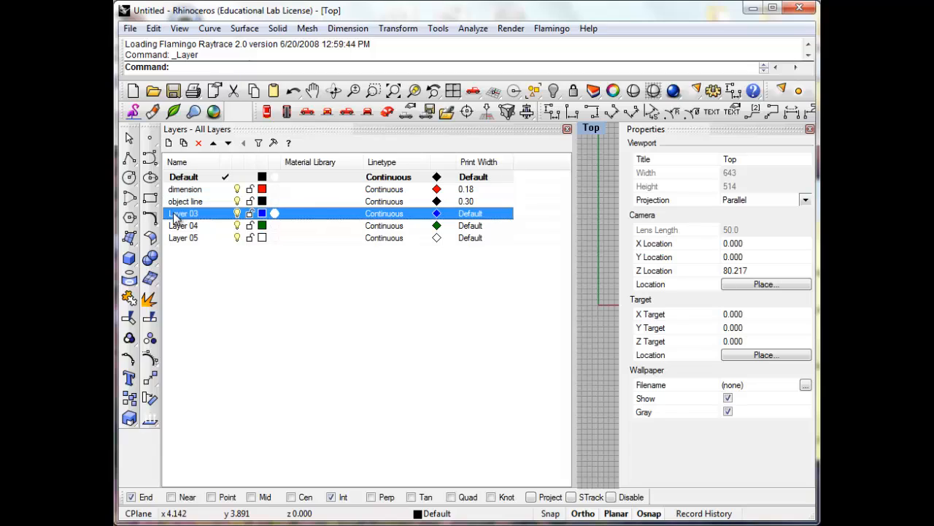
click(191, 218)
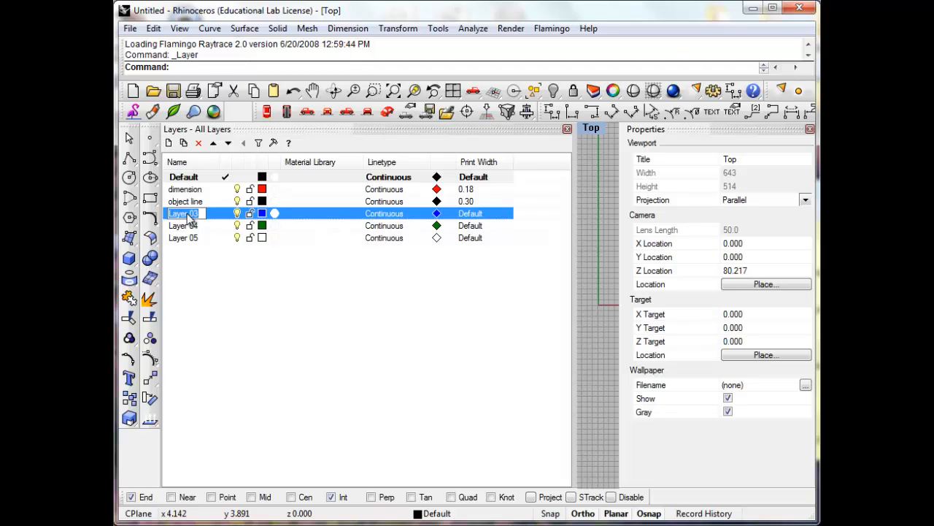
text(title block)
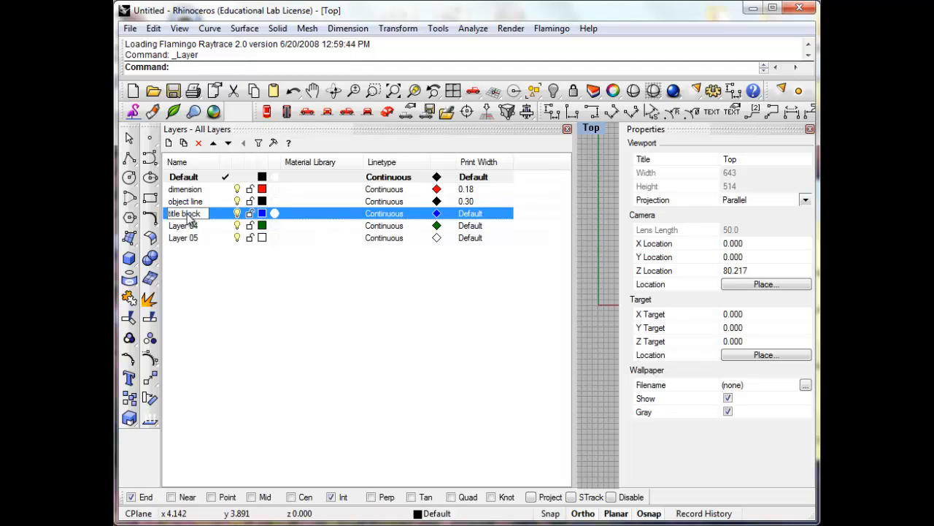
click(262, 213)
click(596, 207)
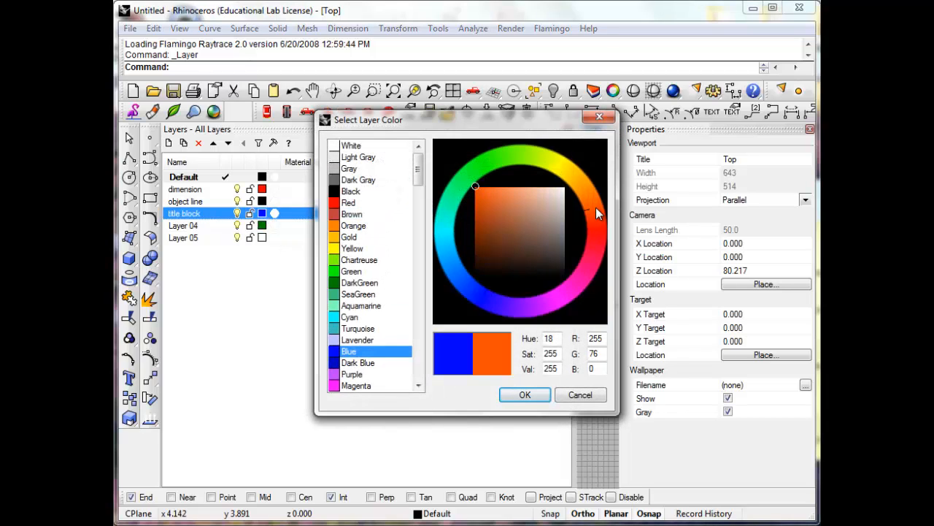
click(526, 395)
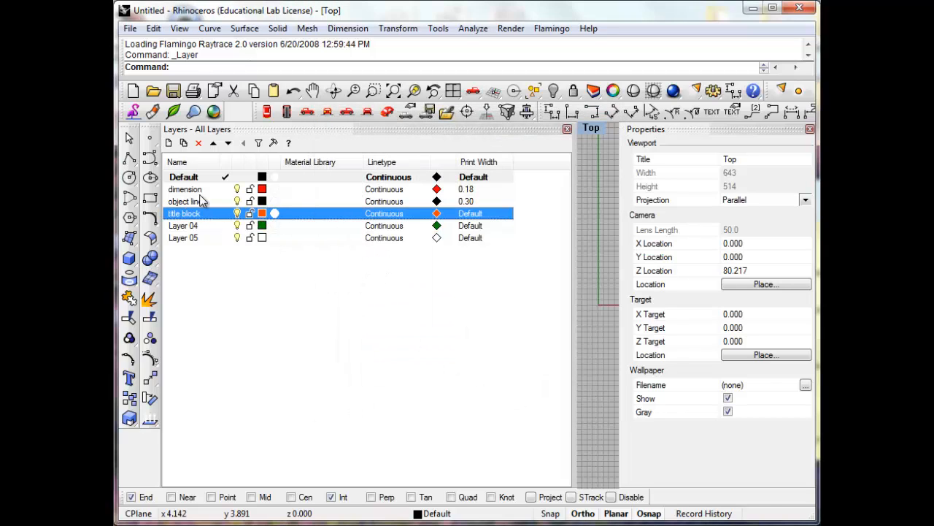
Set the print width of the title block layer to 0.25.
click(468, 216)
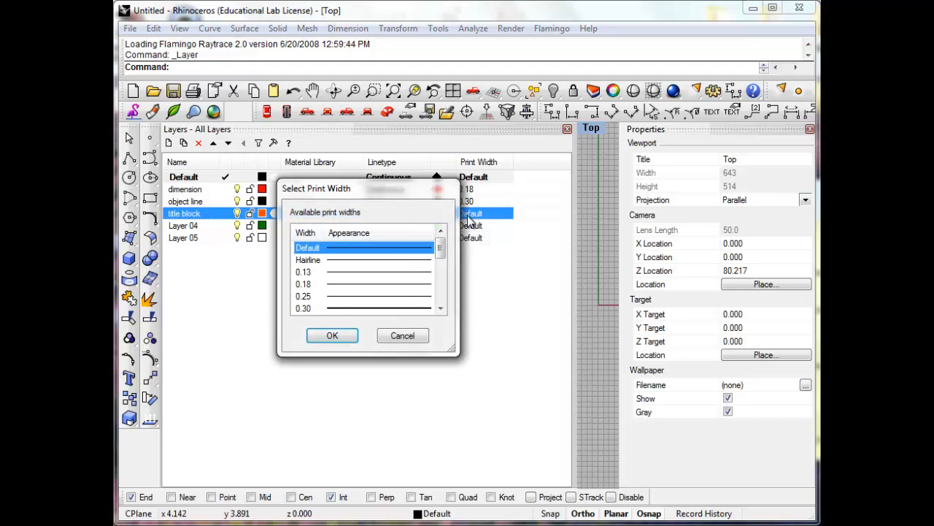
click(345, 300)
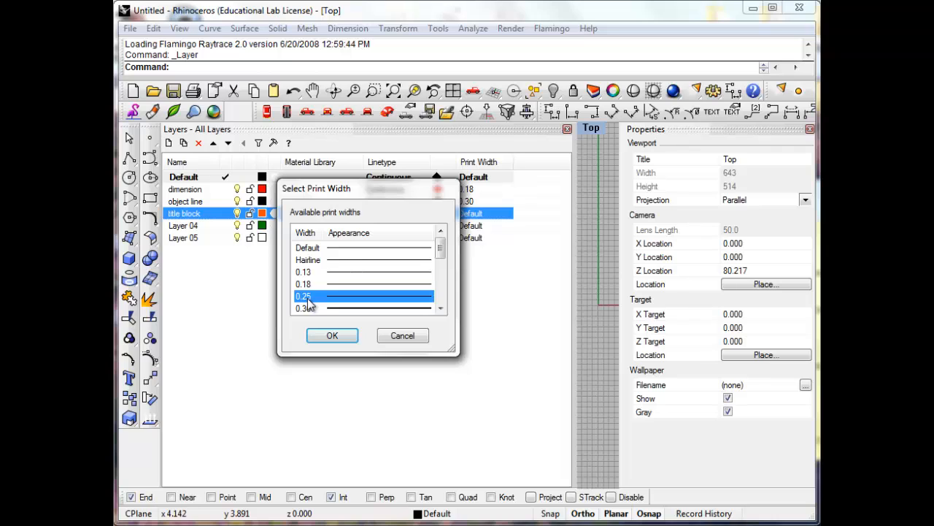
click(333, 337)
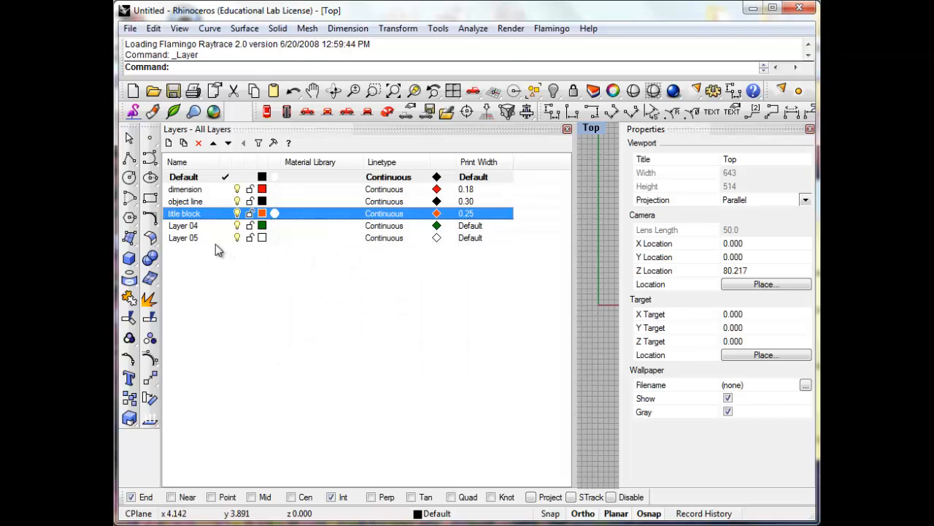
Rename Layer 04 as "guidelines" and set its print width to No Print.
click(183, 228)
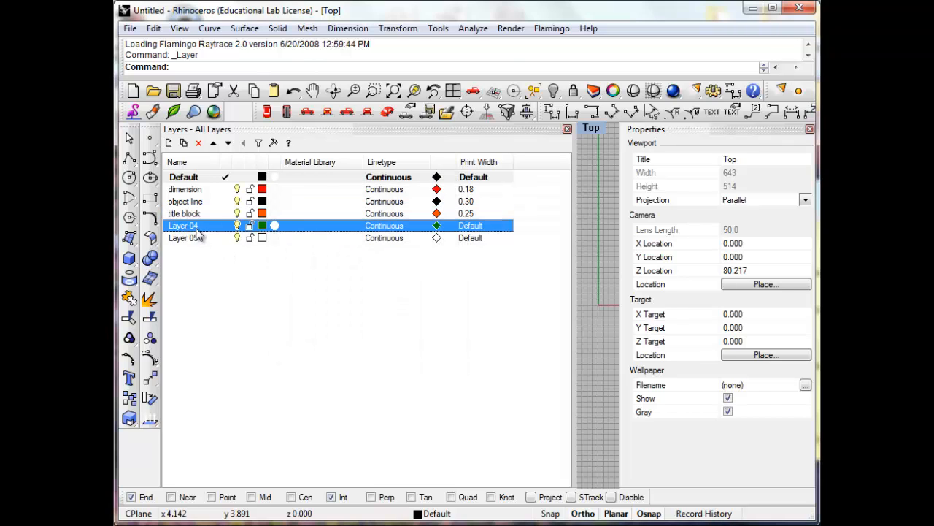
click(200, 229)
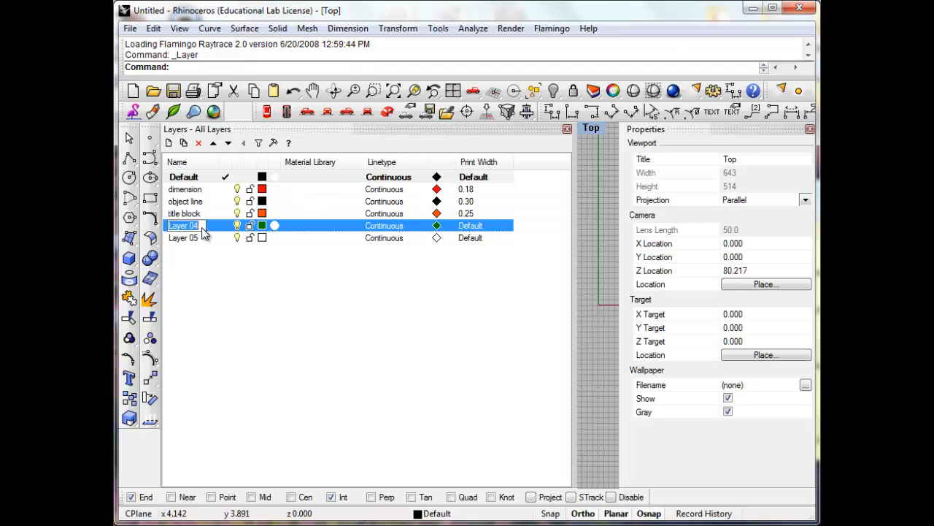
text(guidelines)
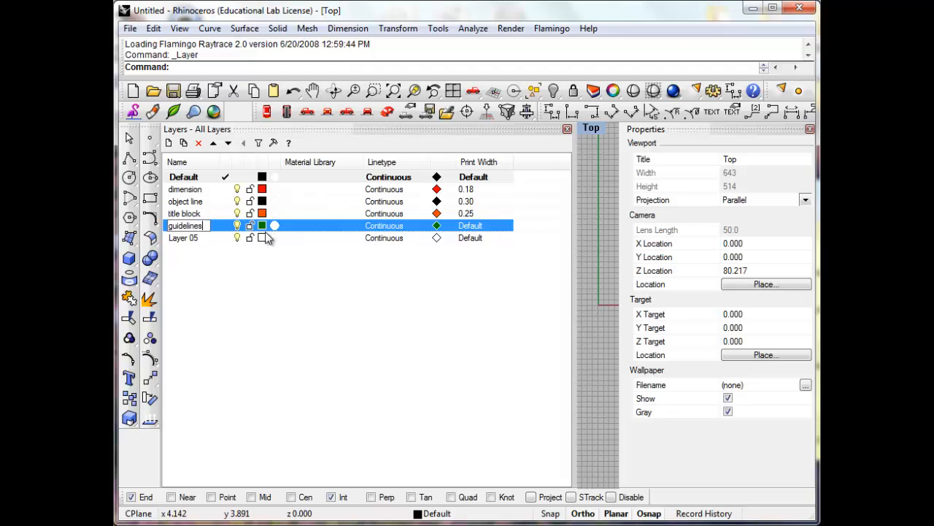
click(465, 228)
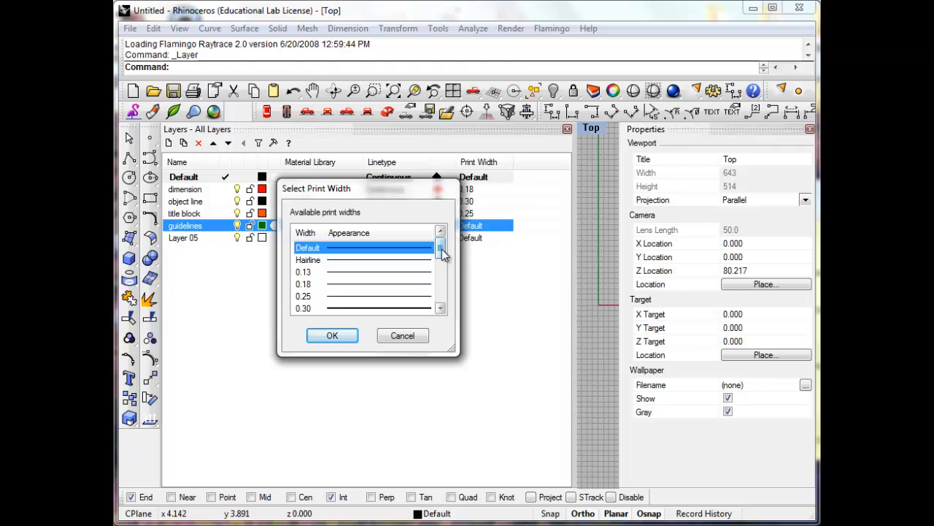
drag(444, 249, 446, 311)
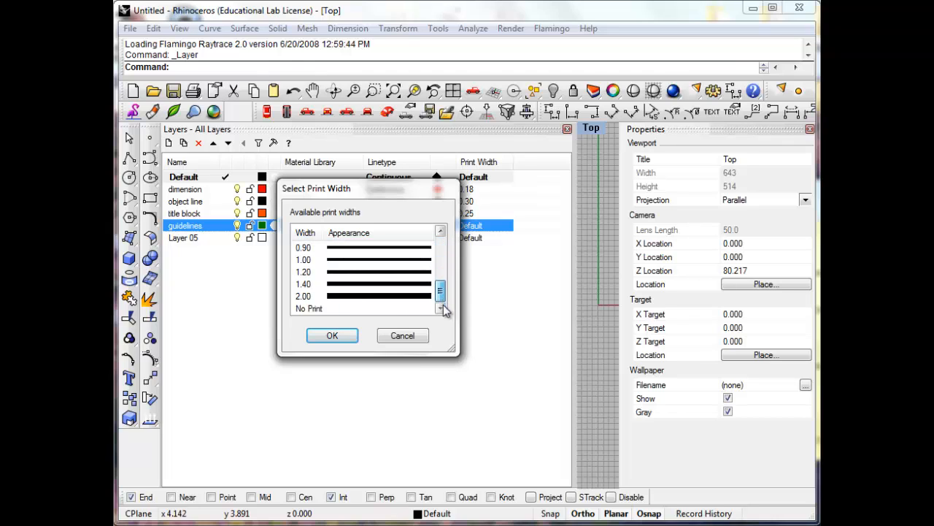
click(309, 308)
click(340, 339)
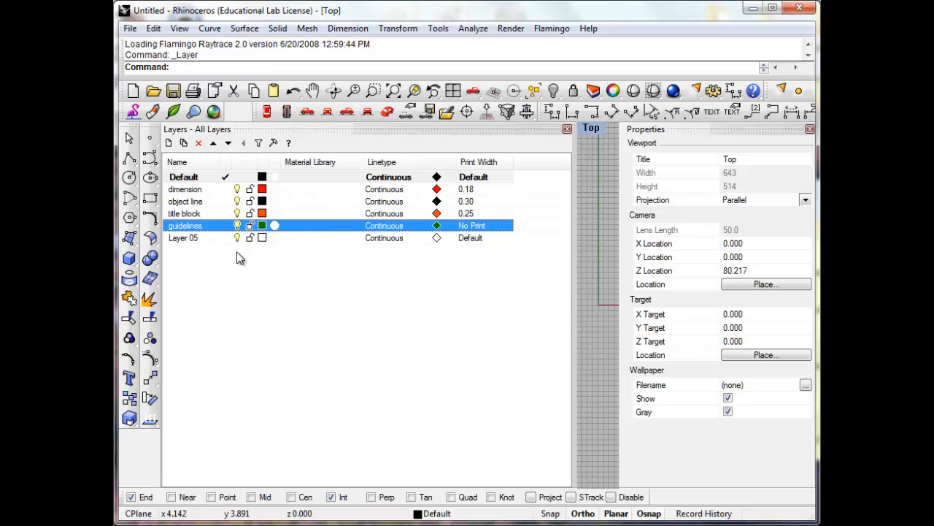
Rename Layer 05 as "hidden line" and change its layer color to Cyan.
click(178, 236)
click(179, 236)
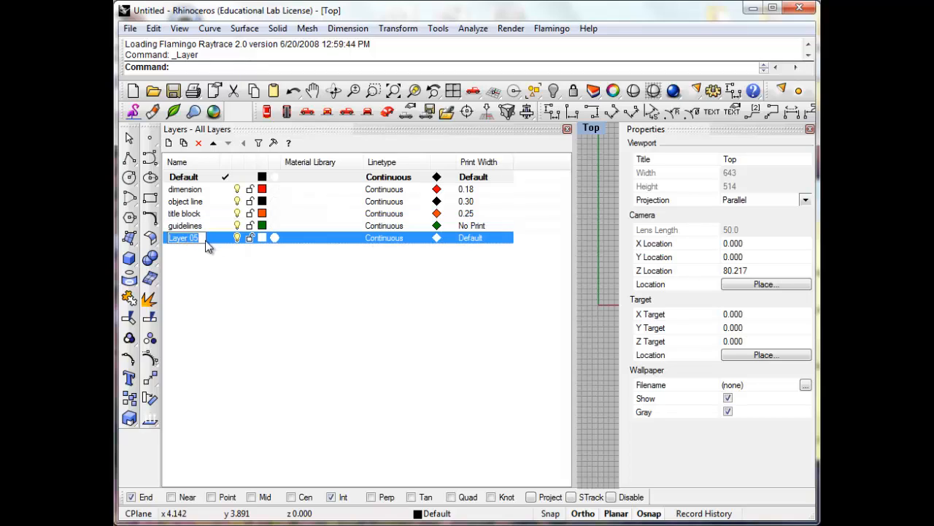
text(hidden line)
click(262, 239)
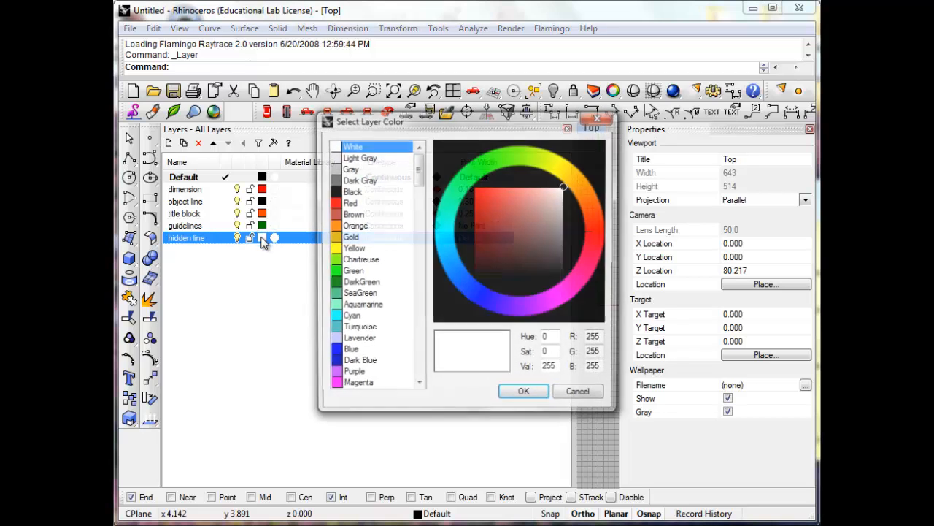
click(350, 317)
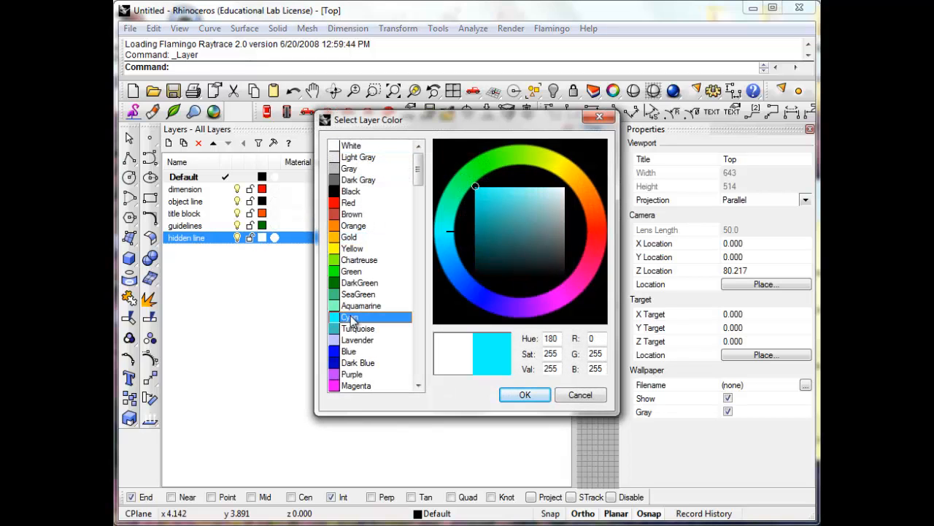
click(522, 394)
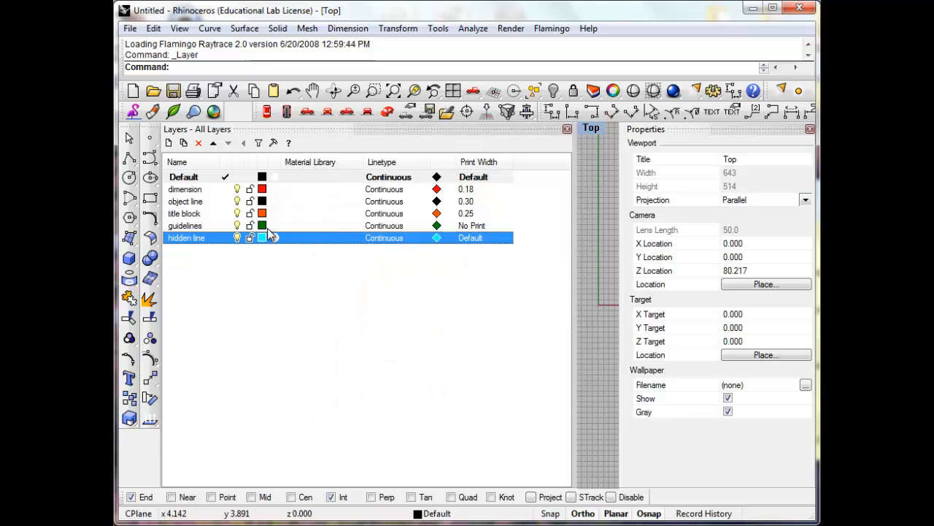
Assign the Dashed linetype to the hidden line layer.
click(382, 242)
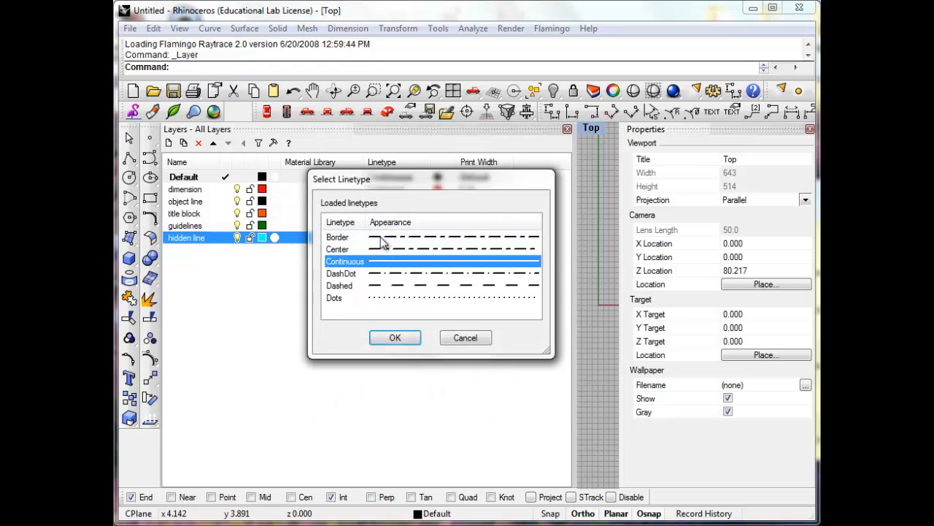
click(344, 251)
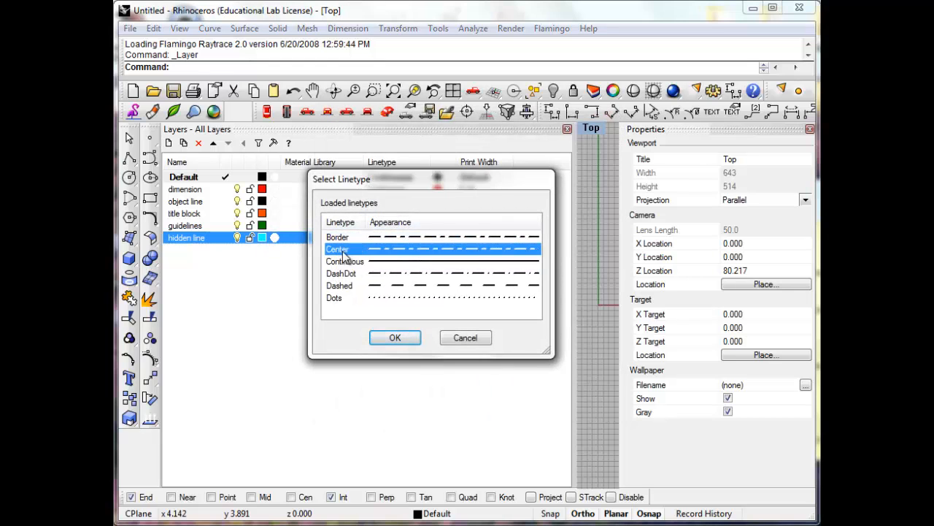
click(341, 287)
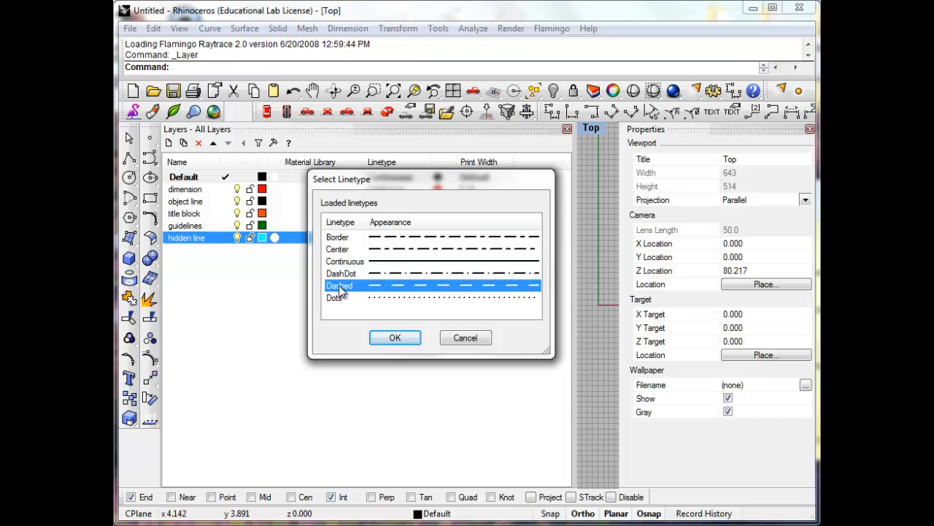
click(390, 336)
Set the print width of the hidden line layer to 0.18 and close the layer list.
click(470, 238)
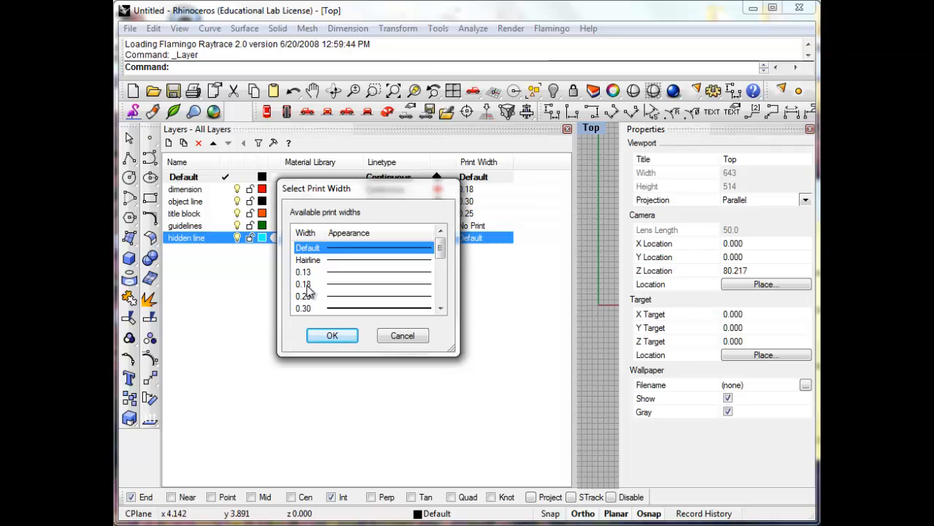
click(306, 285)
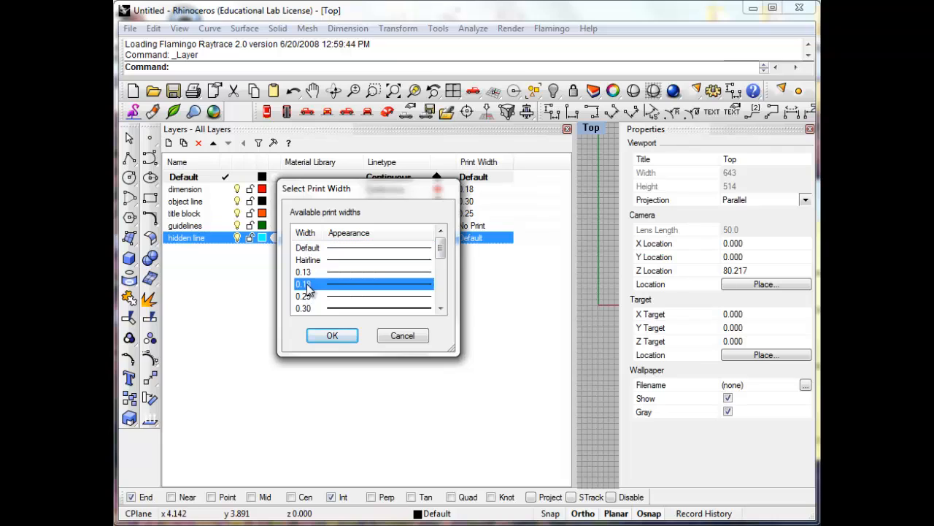
click(332, 336)
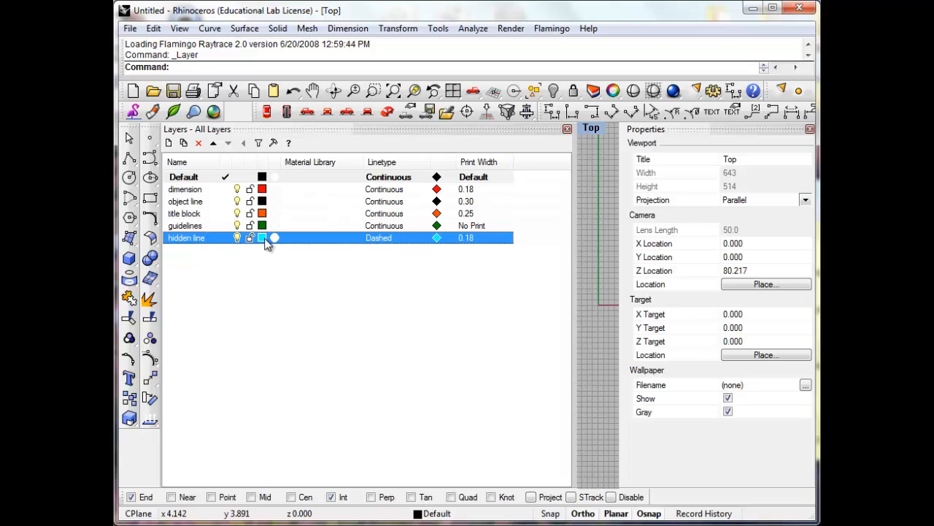
click(566, 129)
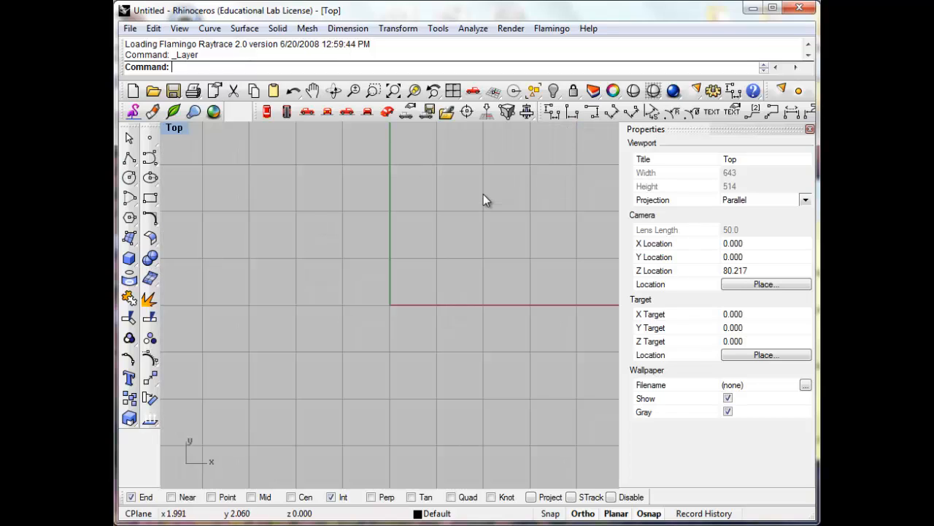